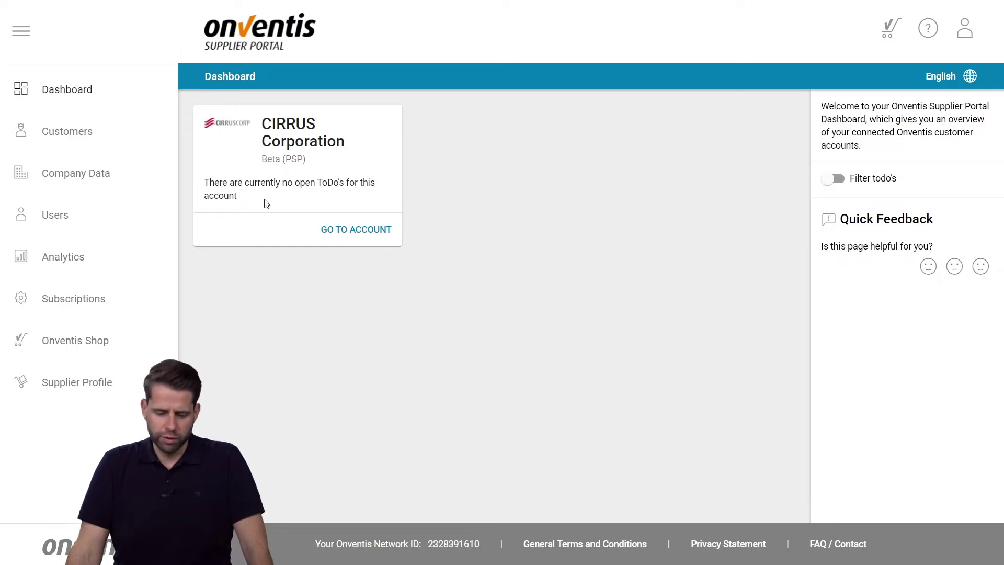
Open the user management page and review the fourth listed user's profile, from credentials and roles through contact settings to customer assignments.
{"action": "left_click", "coordinate": [124, 215]}
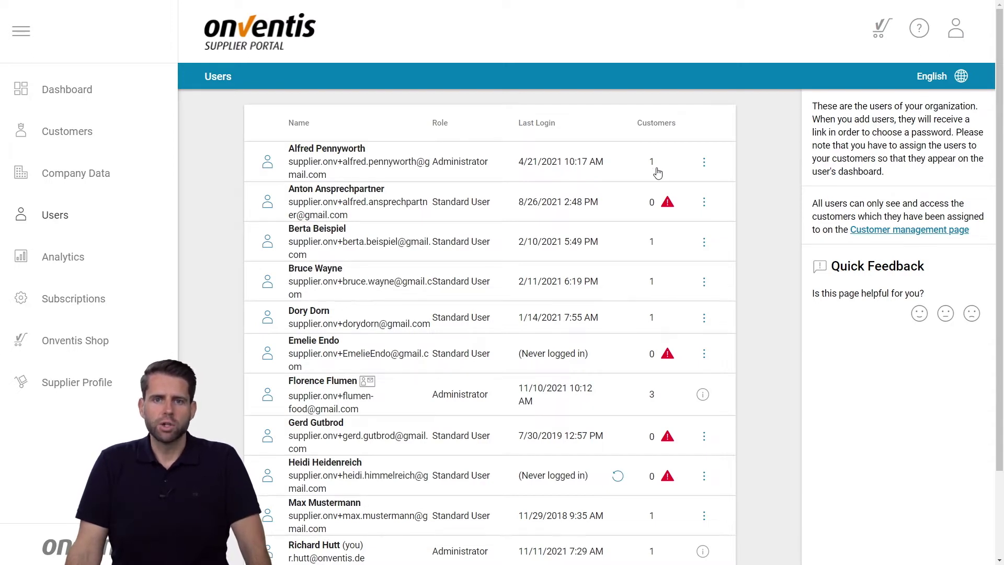
{"action": "mouse_move", "coordinate": [669, 206]}
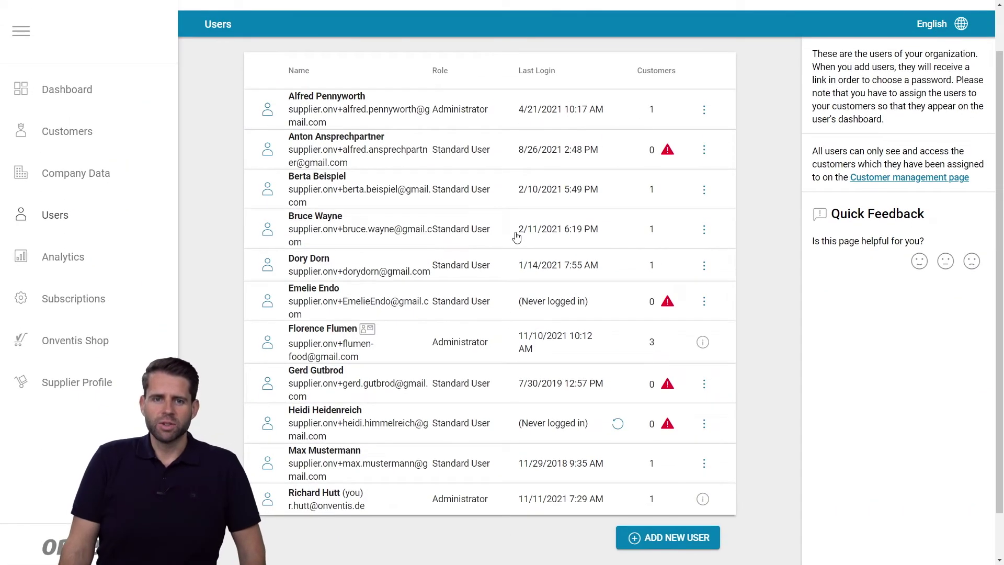
{"action": "left_click", "coordinate": [517, 237]}
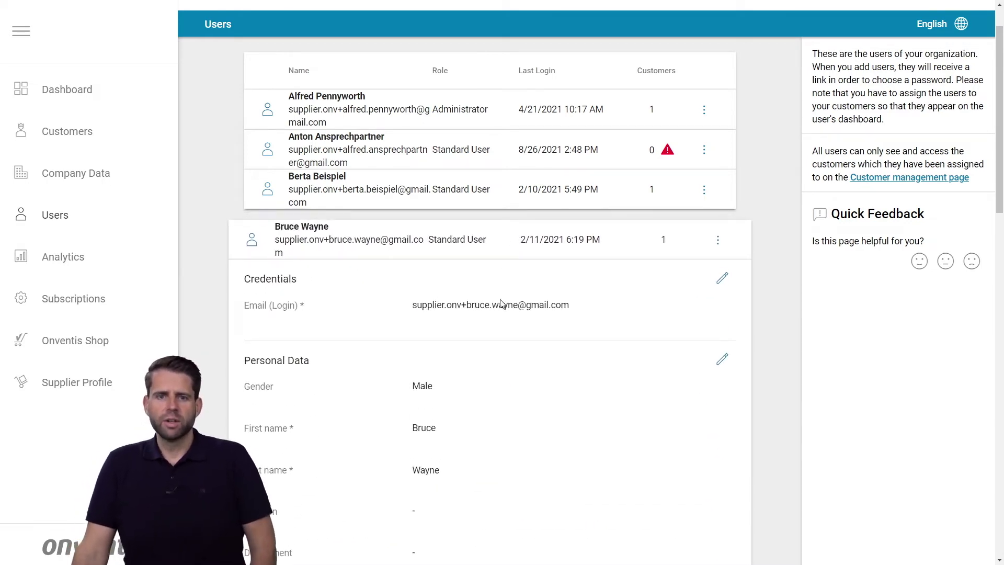
{"action": "scroll", "coordinate": [500, 301], "scroll_direction": "down", "scroll_amount": 2}
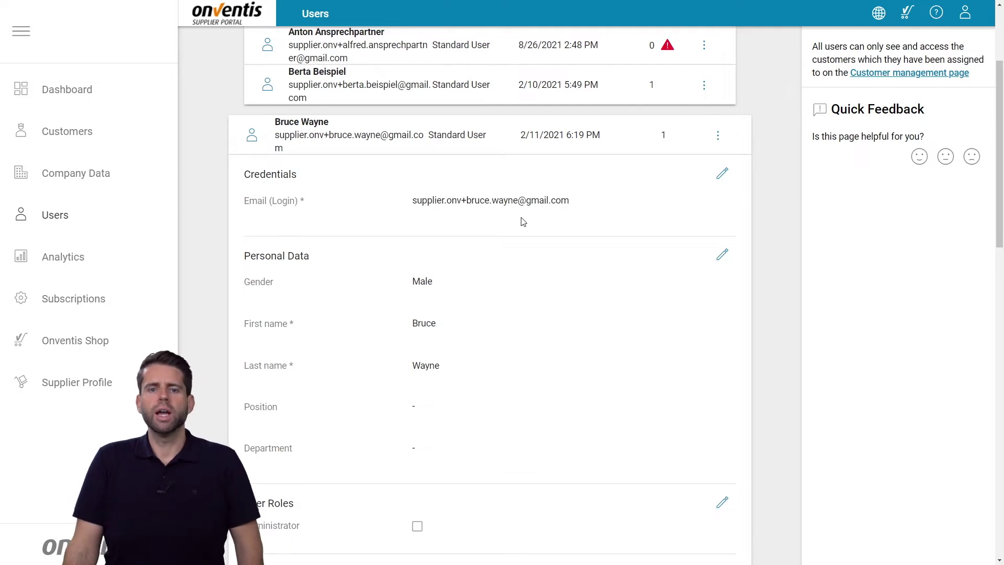
{"action": "scroll", "coordinate": [526, 214], "scroll_direction": "down", "scroll_amount": 2}
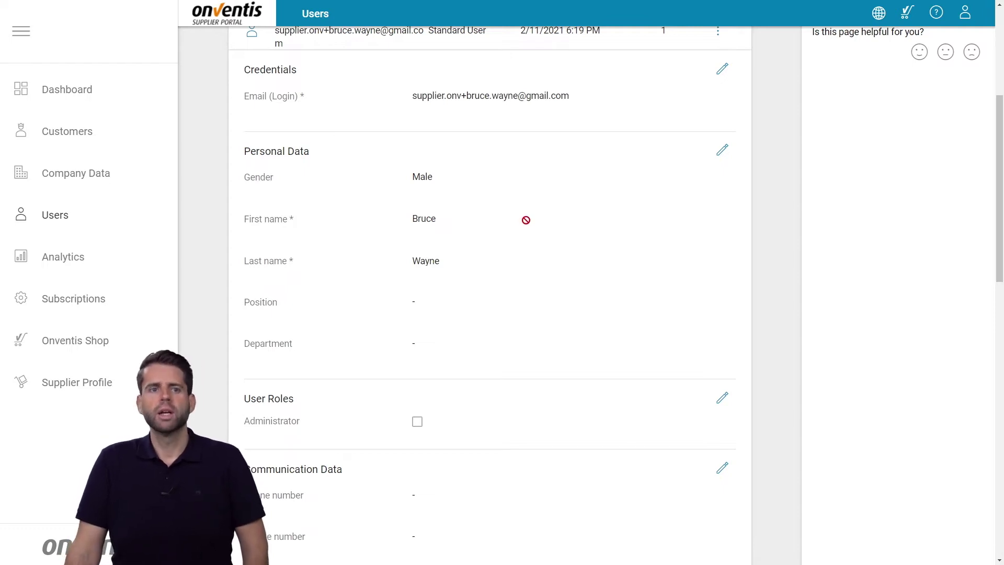
{"action": "scroll", "coordinate": [502, 249], "scroll_direction": "down", "scroll_amount": 3}
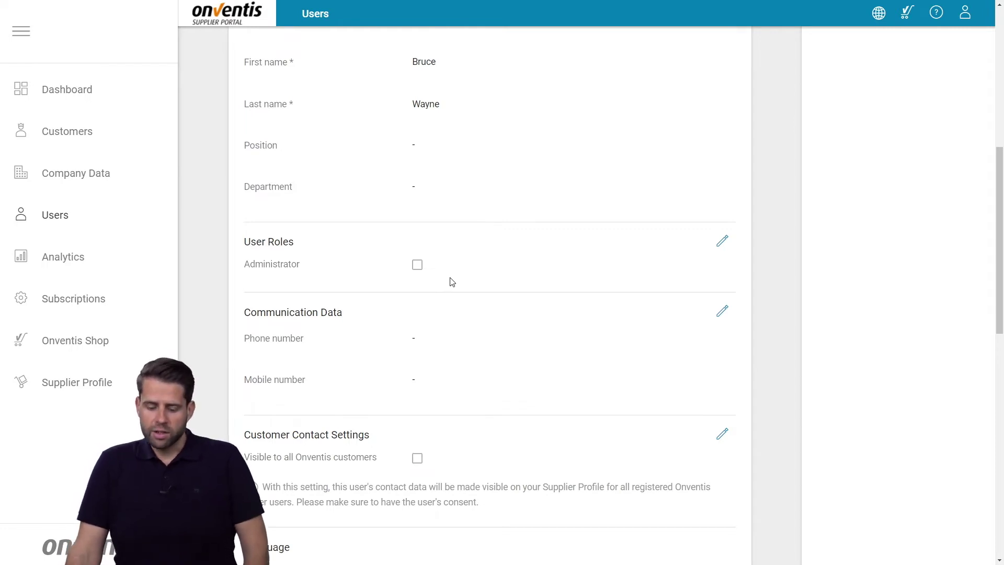
{"action": "scroll", "coordinate": [411, 311], "scroll_direction": "down", "scroll_amount": 2}
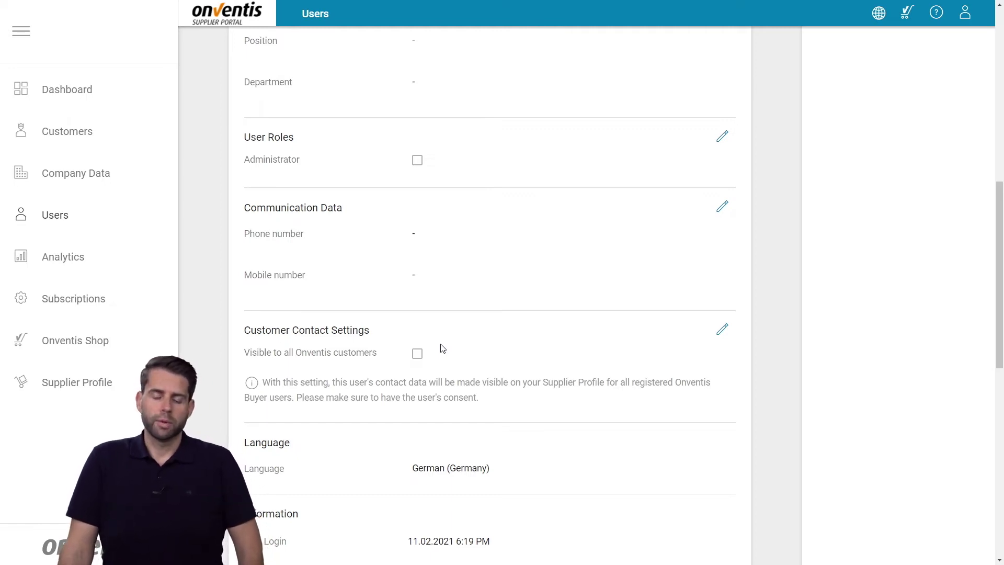
{"action": "scroll", "coordinate": [441, 349], "scroll_direction": "down", "scroll_amount": 1}
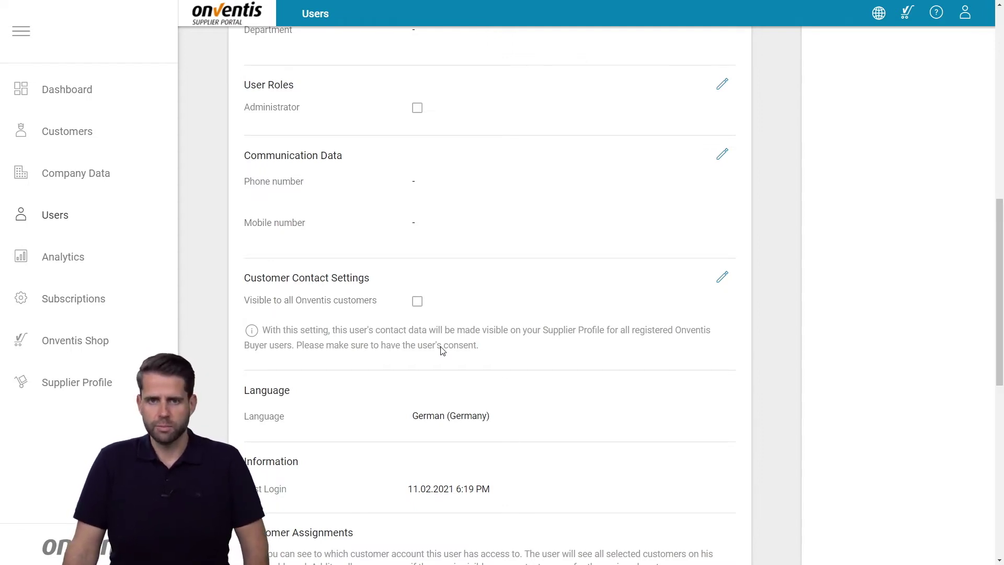
{"action": "scroll", "coordinate": [441, 350], "scroll_direction": "down", "scroll_amount": 2}
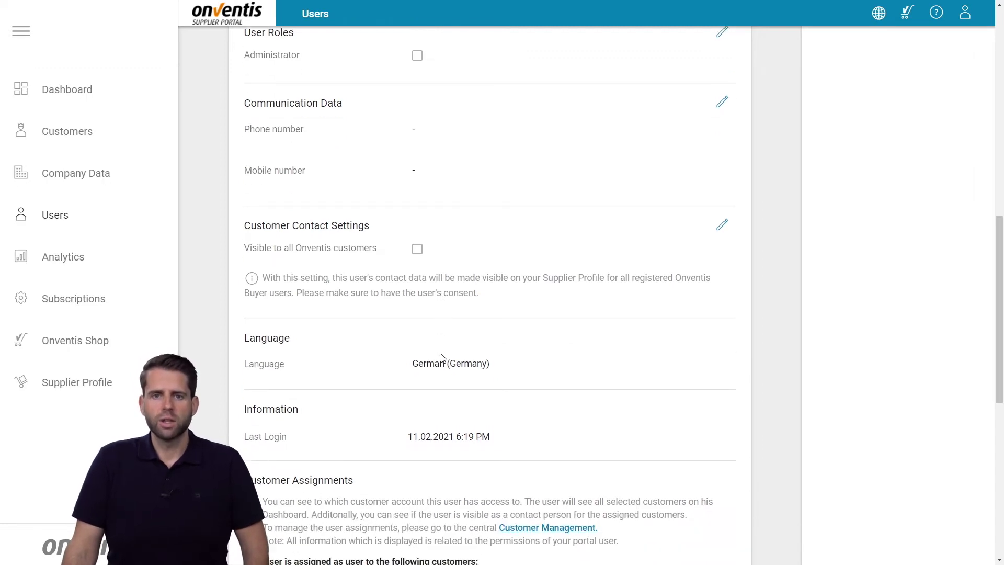
{"action": "scroll", "coordinate": [440, 353], "scroll_direction": "down", "scroll_amount": 5}
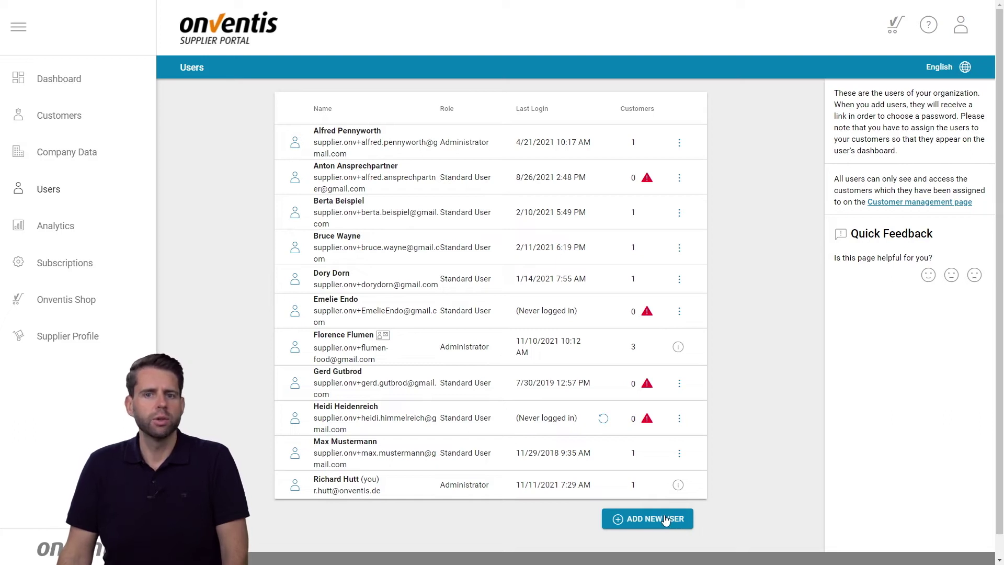
Create a new portal user without administrator rights, entering the user's e-mail address, first name and last name.
{"action": "left_click", "coordinate": [665, 519]}
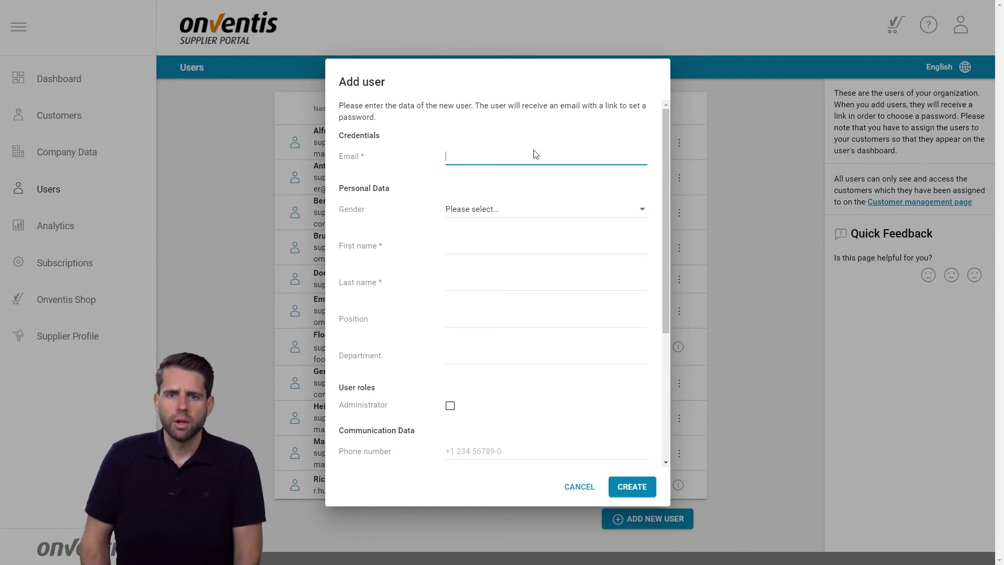
{"action": "key", "text": "ctrl+v"}
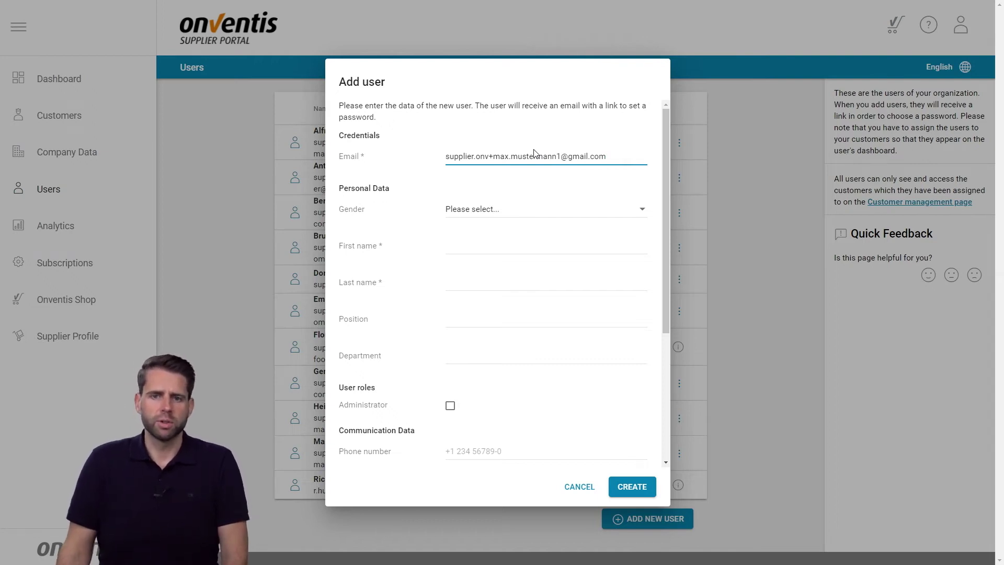
{"action": "left_click", "coordinate": [518, 243]}
{"action": "type", "text": "Max"}
{"action": "key", "text": "Tab"}
{"action": "type", "text": "Mustermann"}
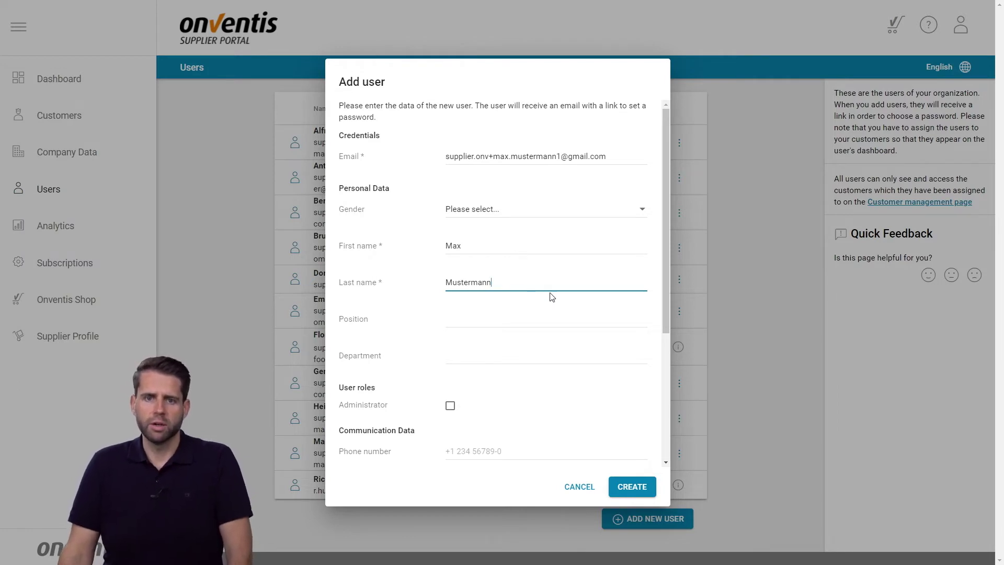
{"action": "scroll", "coordinate": [573, 314], "scroll_direction": "down", "scroll_amount": 2}
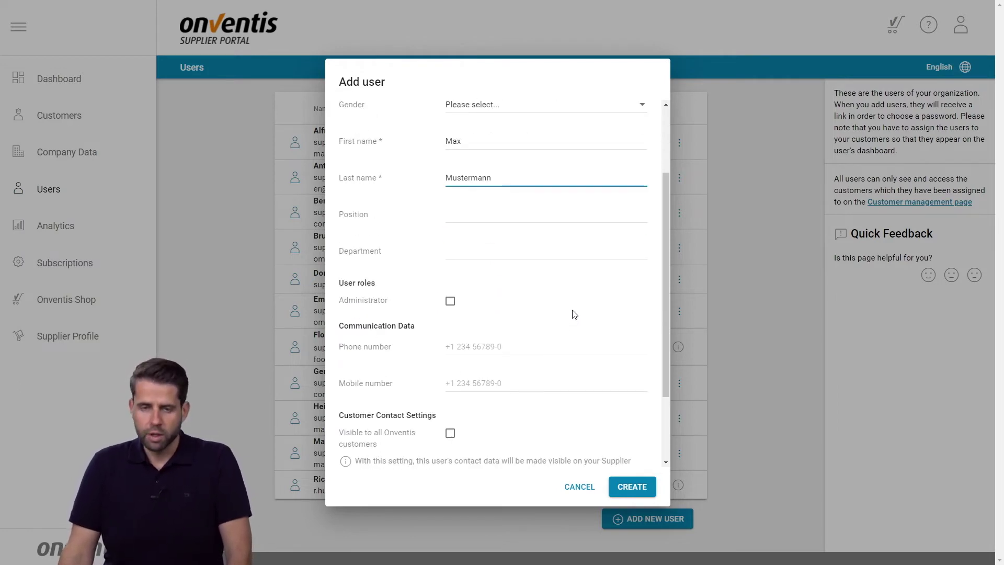
{"action": "left_click", "coordinate": [626, 487]}
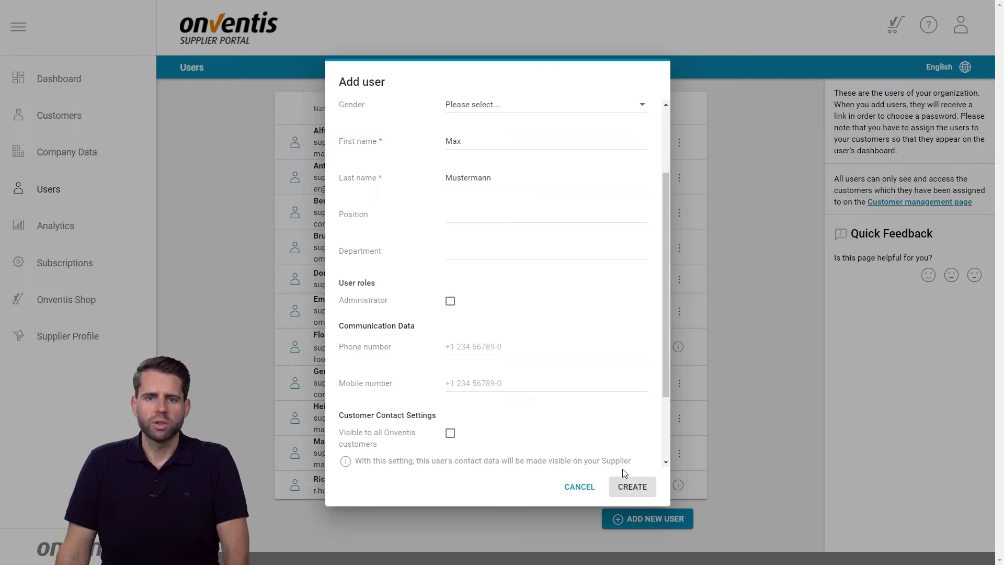
{"action": "left_click", "coordinate": [623, 478]}
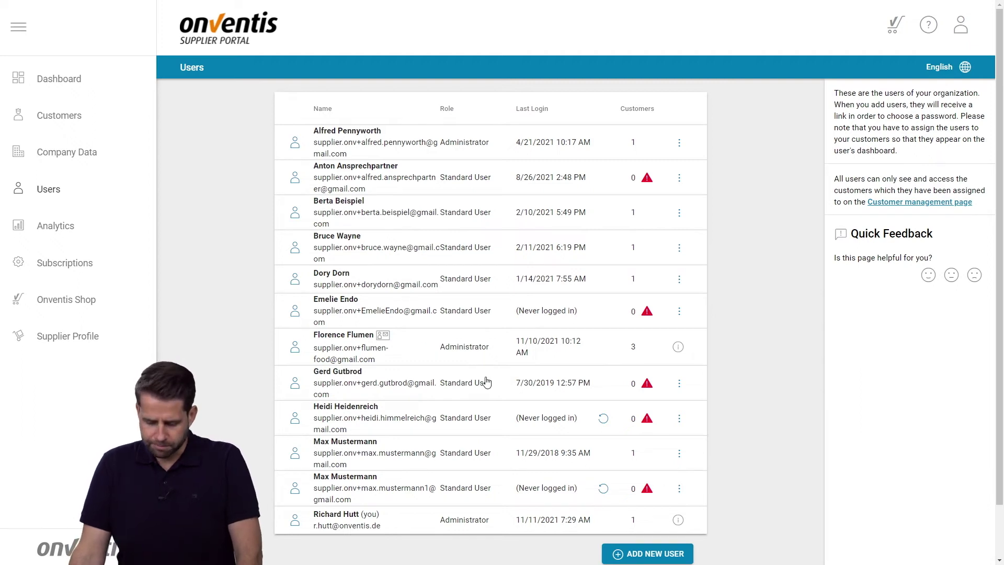
Remove the newly created user from the organization's user list and confirm the deletion.
{"action": "left_click", "coordinate": [679, 488]}
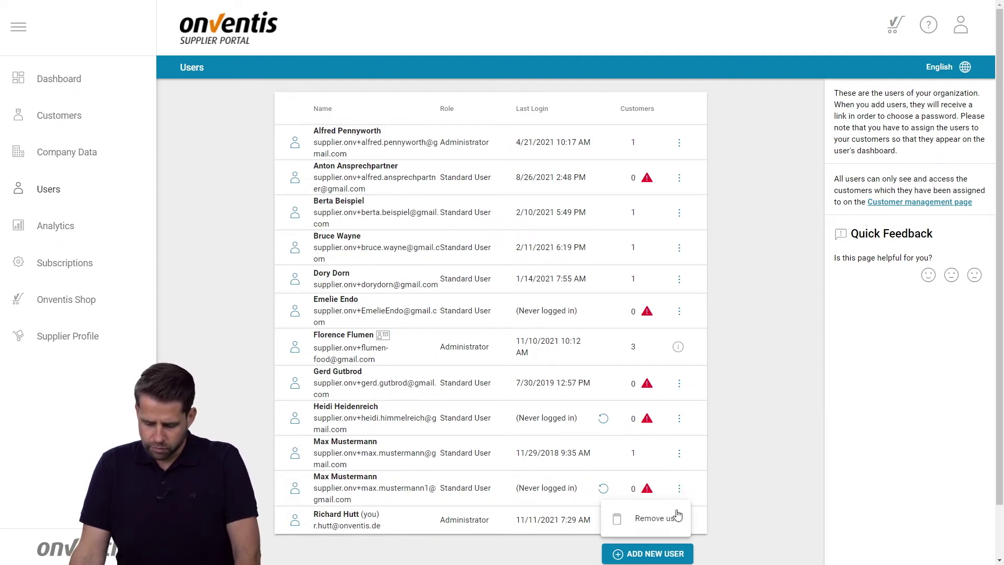
{"action": "left_click", "coordinate": [657, 518]}
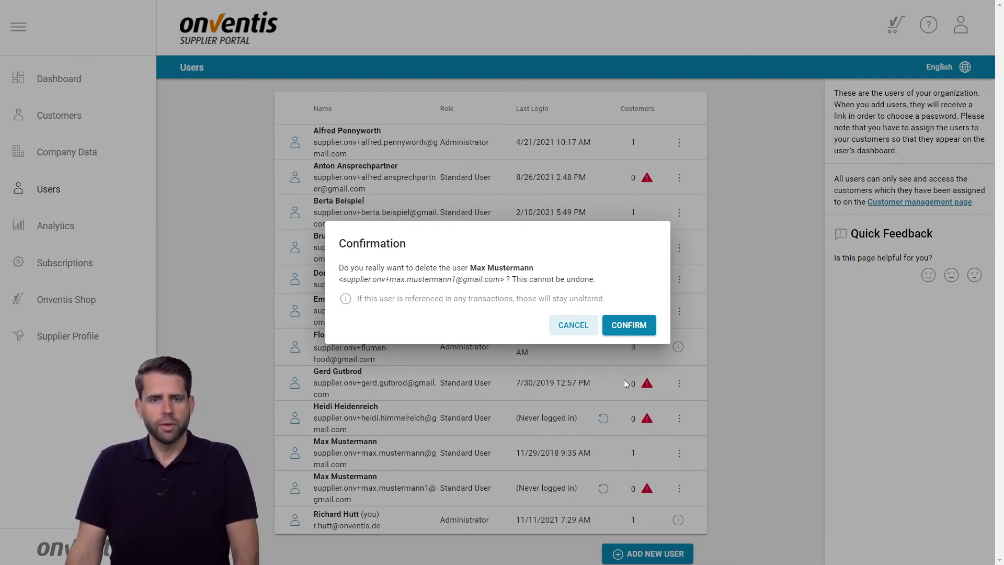
{"action": "left_click", "coordinate": [628, 330]}
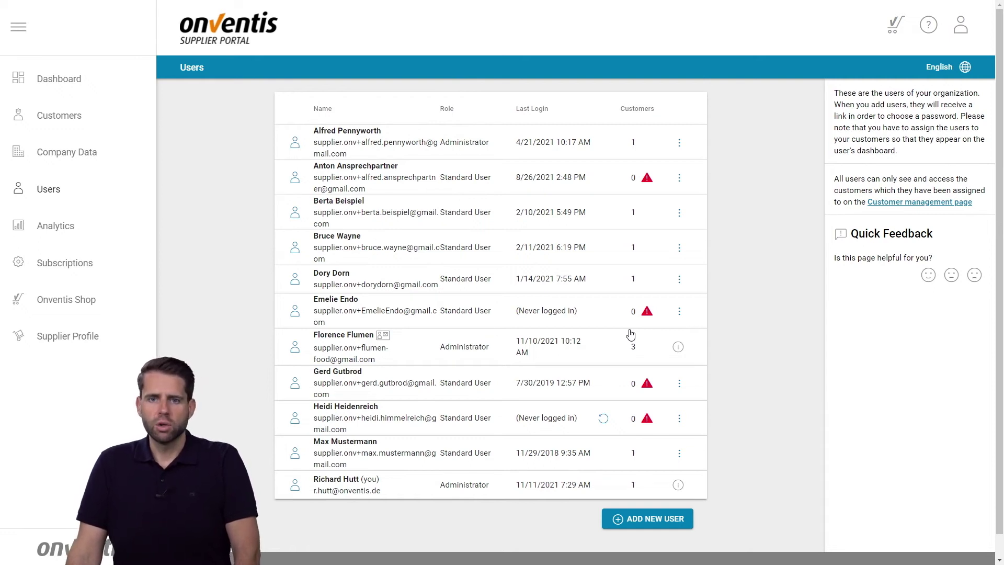
Open the user assignments of the CIRRUS Corporation customer account and assign the first listed user to it.
{"action": "mouse_move", "coordinate": [678, 350]}
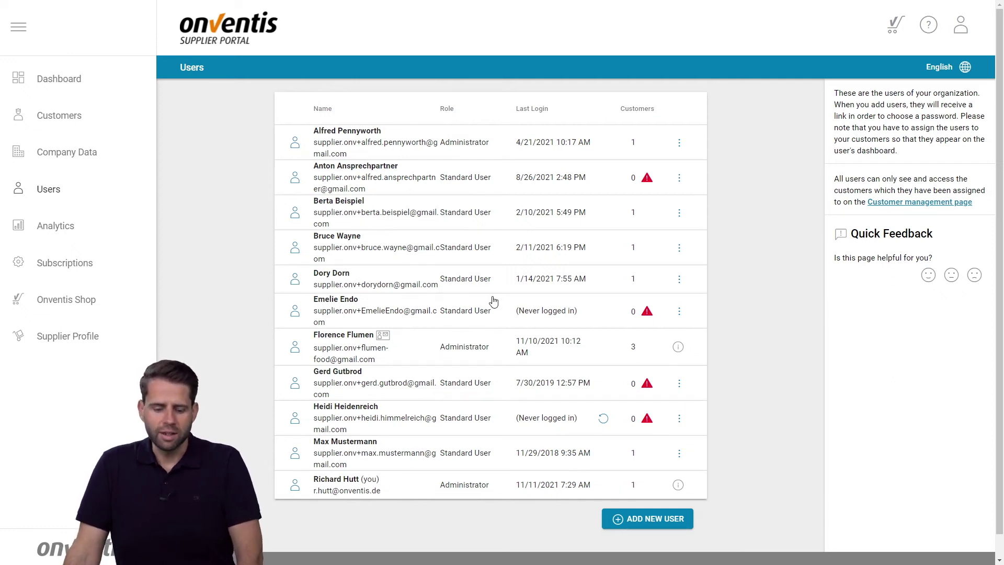
{"action": "left_click", "coordinate": [77, 122]}
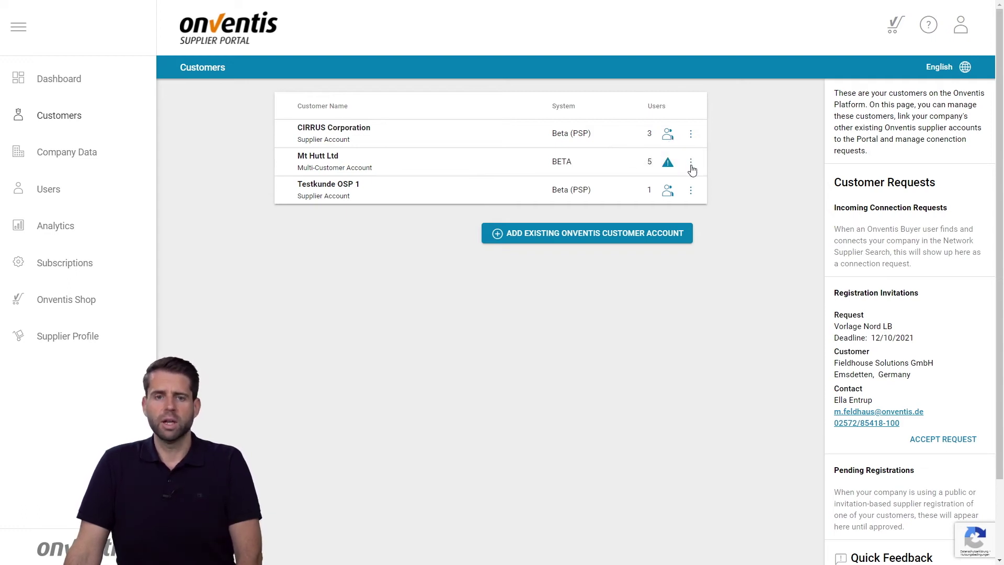
{"action": "mouse_move", "coordinate": [669, 165]}
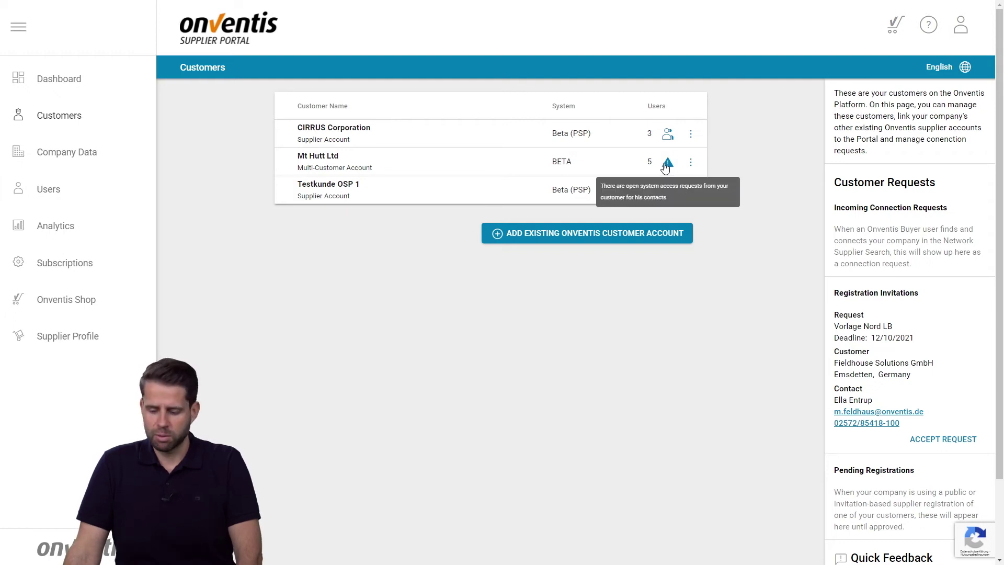
{"action": "left_click", "coordinate": [667, 135]}
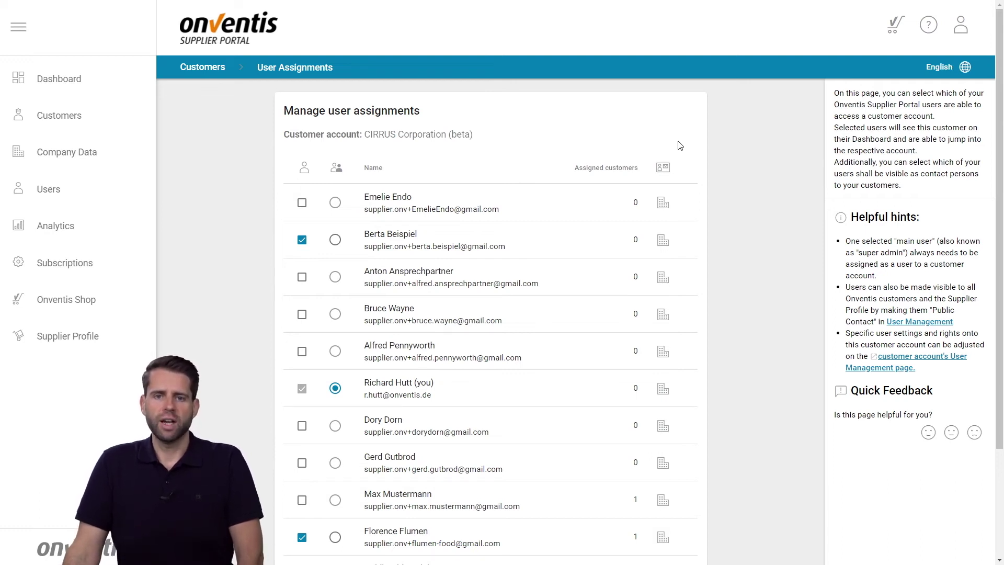
{"action": "left_click", "coordinate": [302, 204]}
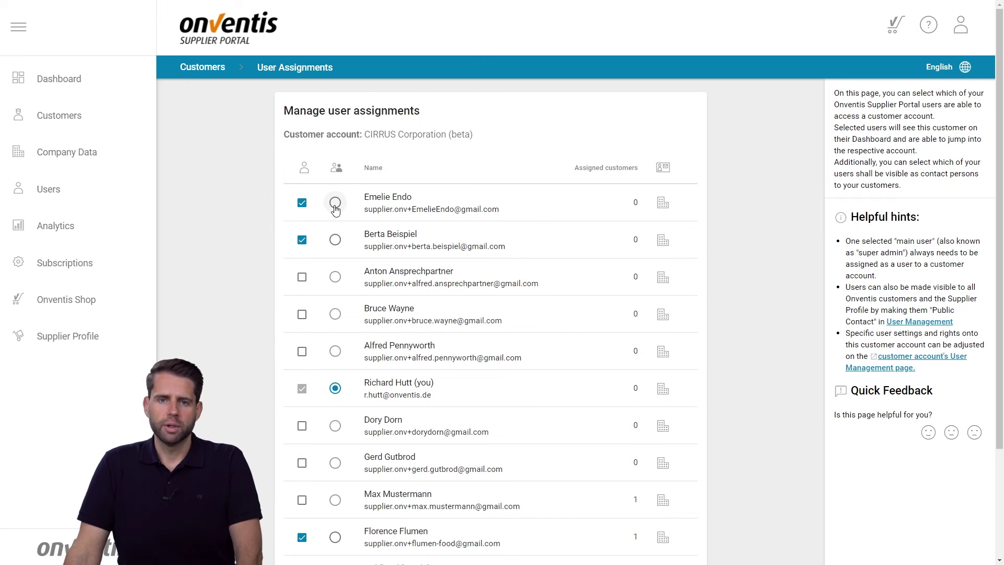
{"action": "mouse_move", "coordinate": [340, 393]}
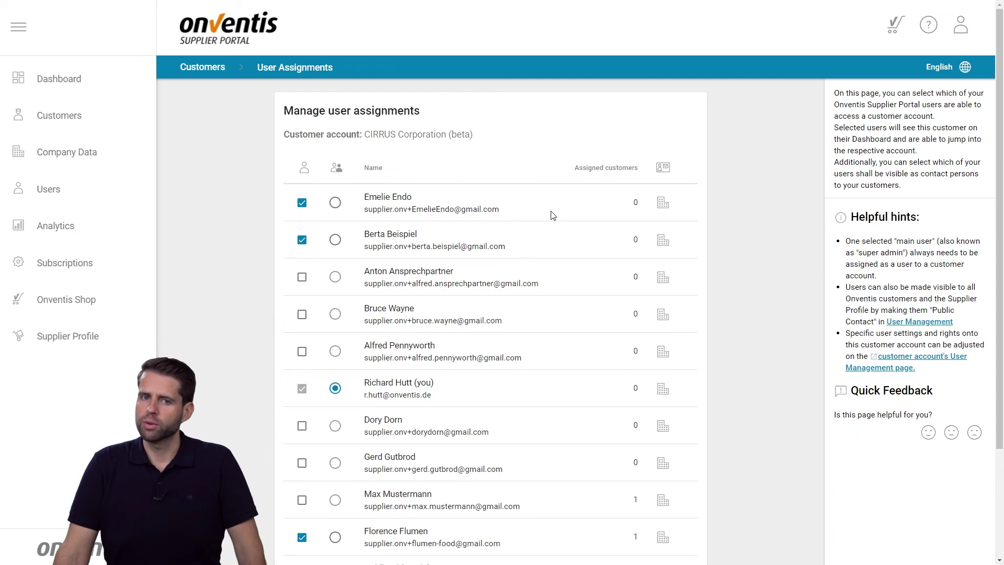
Make the first listed user a contact person for the organizational unit CIRRUS Marketing Ltd. and save the selection.
{"action": "left_click", "coordinate": [662, 204]}
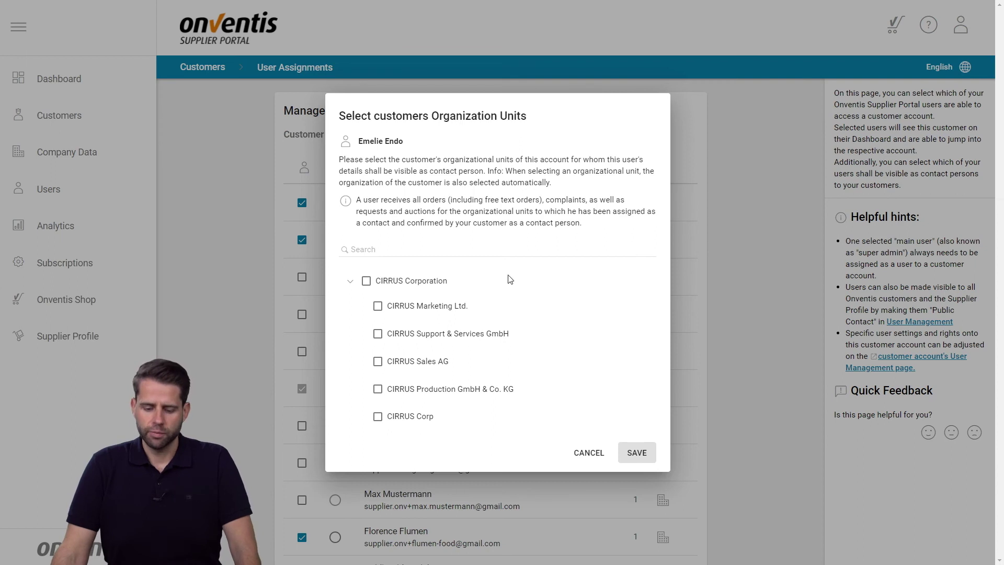
{"action": "left_click", "coordinate": [440, 312]}
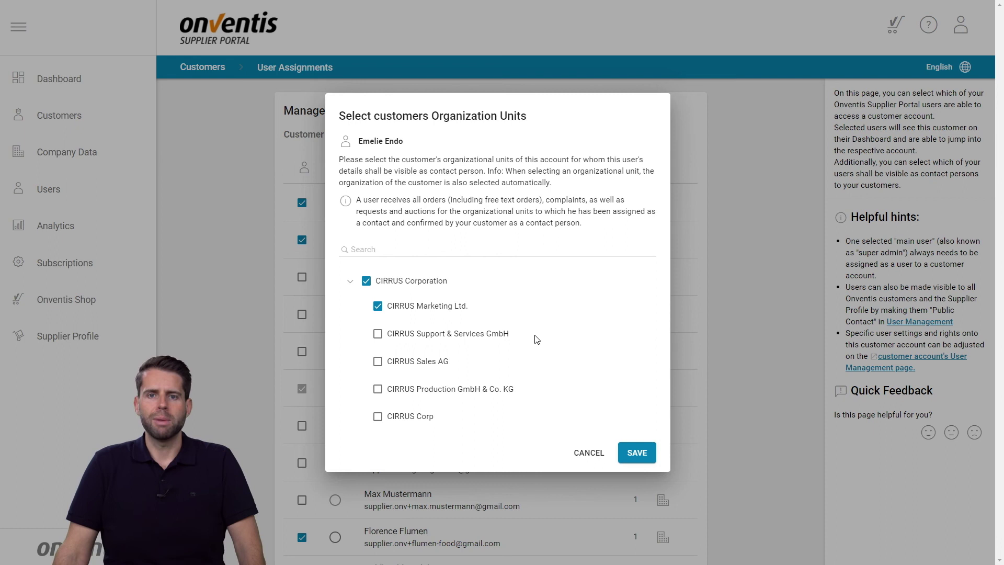
{"action": "left_click", "coordinate": [638, 456]}
Open the user assignments of the Mt Hutt Ltd customer account and start creating or linking the user requested by the customer.
{"action": "left_click", "coordinate": [78, 115]}
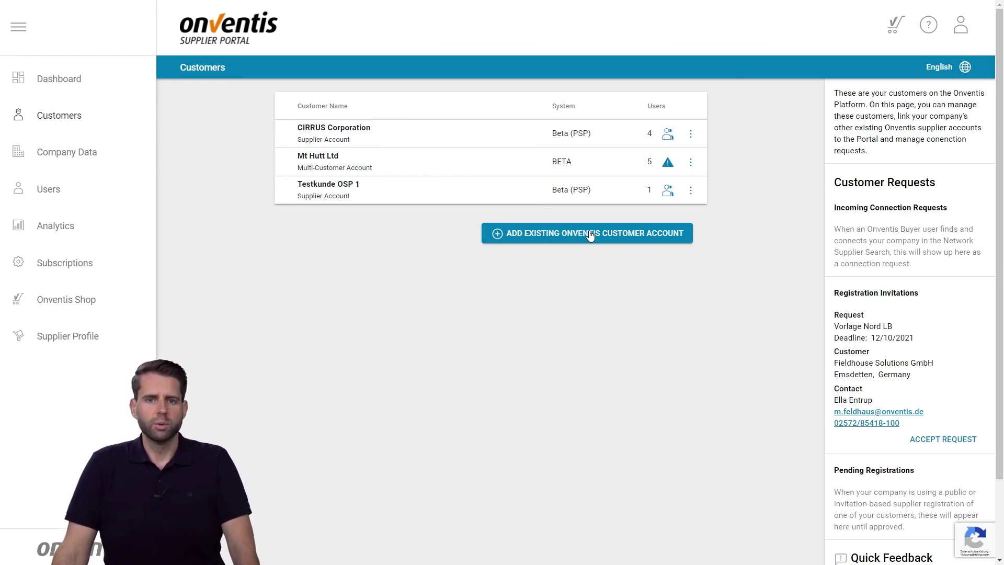
{"action": "left_click", "coordinate": [668, 163]}
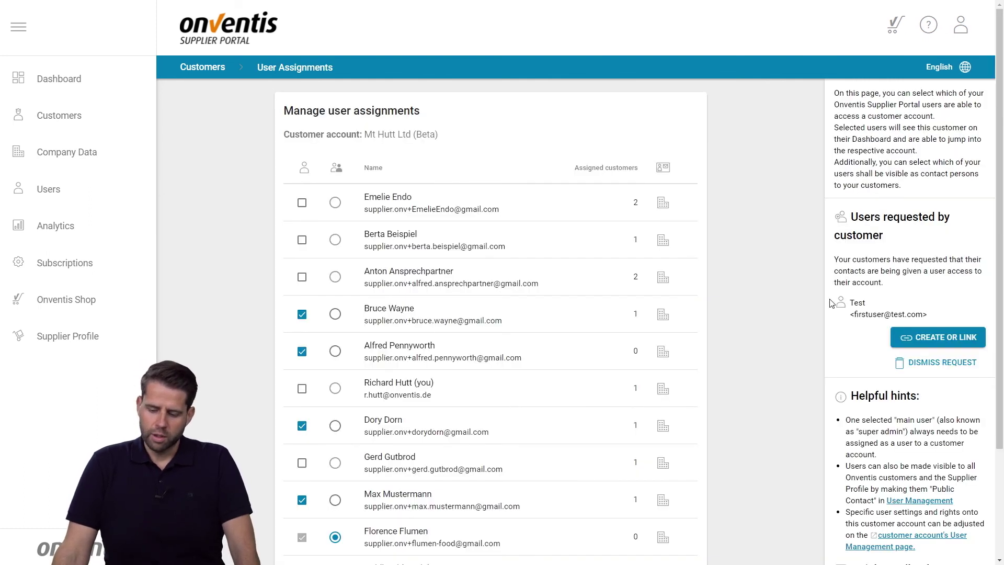
{"action": "left_click", "coordinate": [922, 340]}
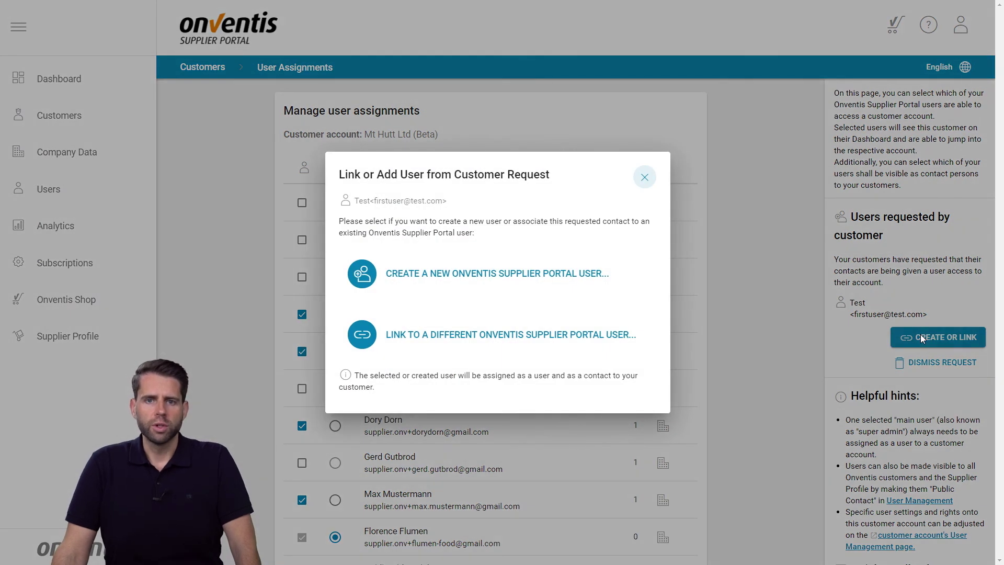